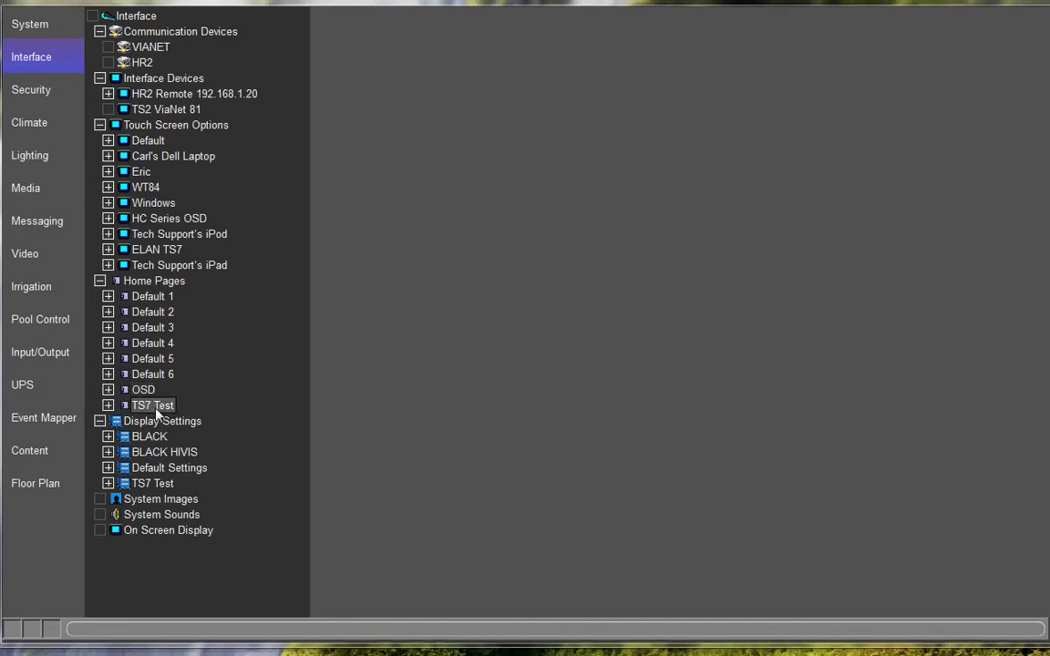
Open the 800x480 touch screen layout of the TS7 Test home page and move the Home button directly above Mode 3.
left_click(119, 408)
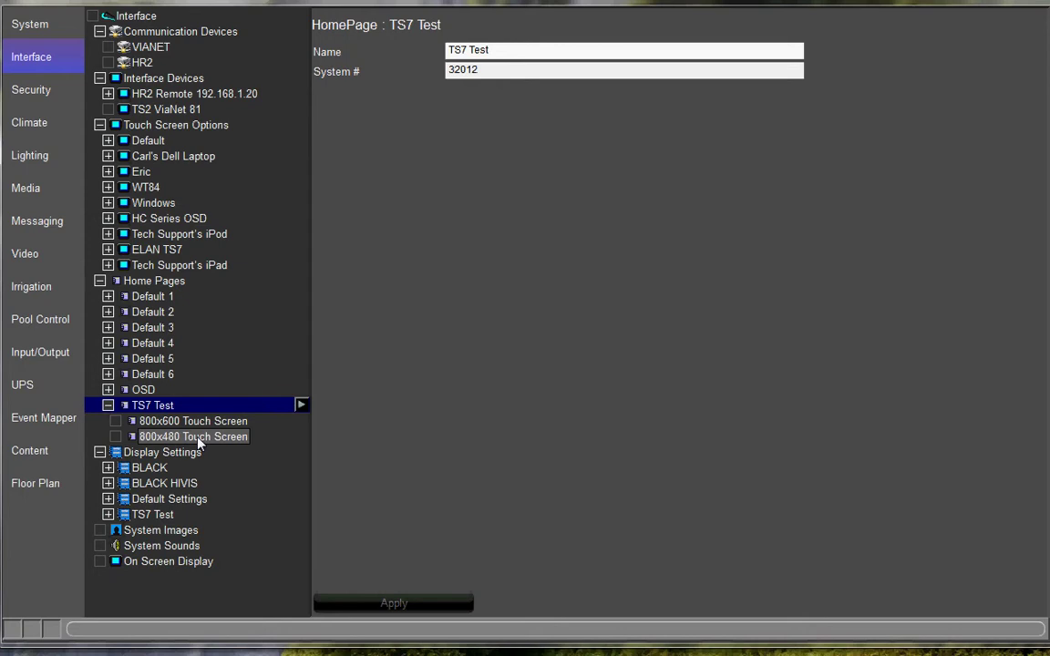
left_click(198, 439)
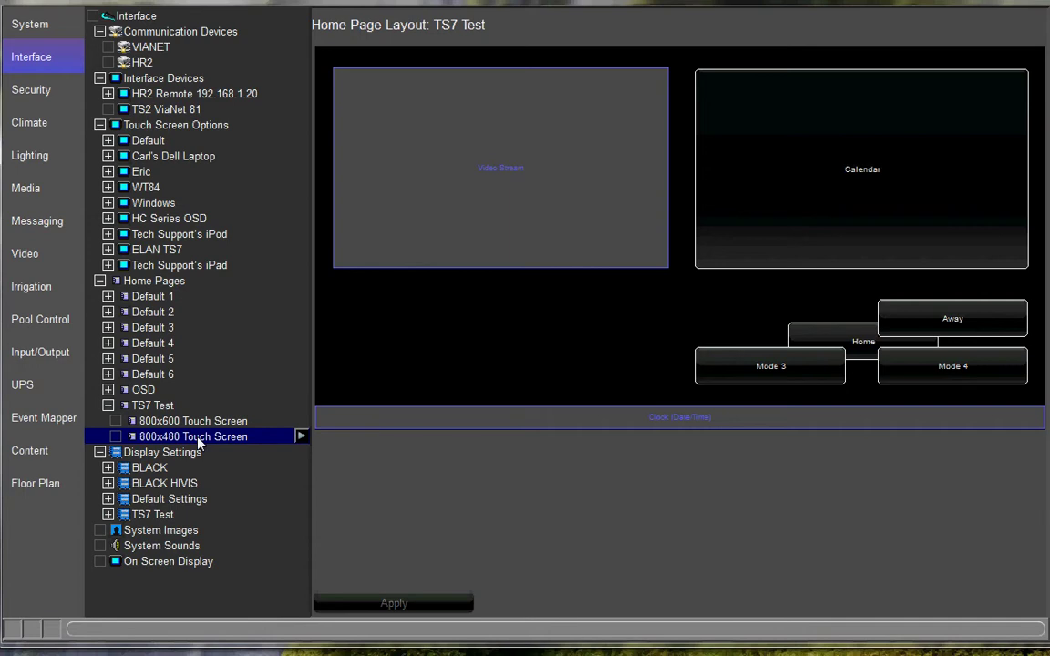
left_click(860, 338)
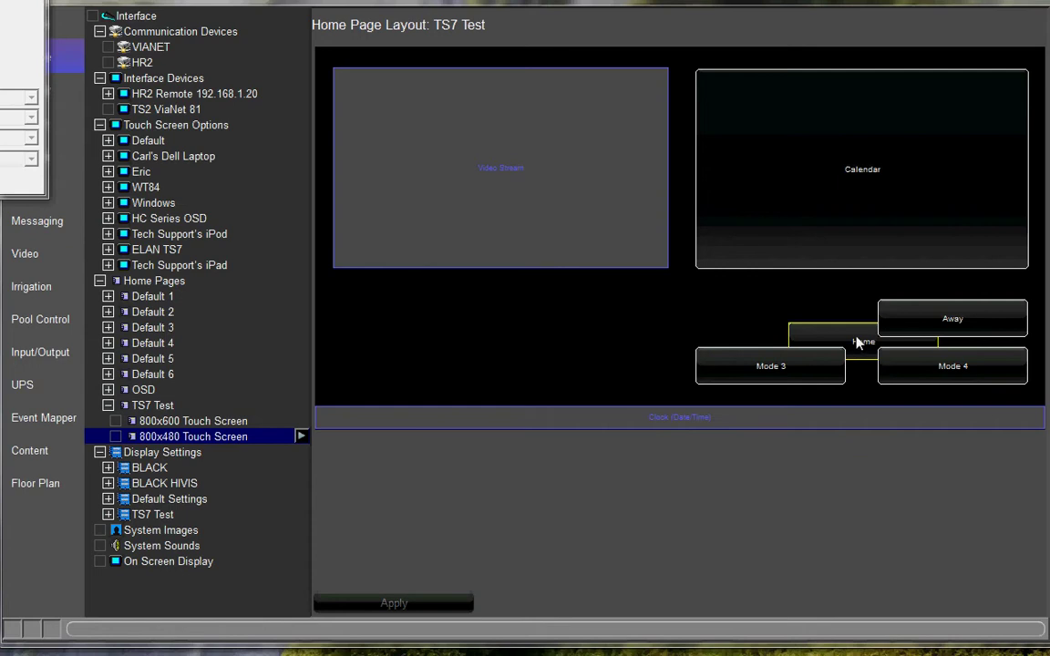
left_click_drag(857, 342, 765, 316)
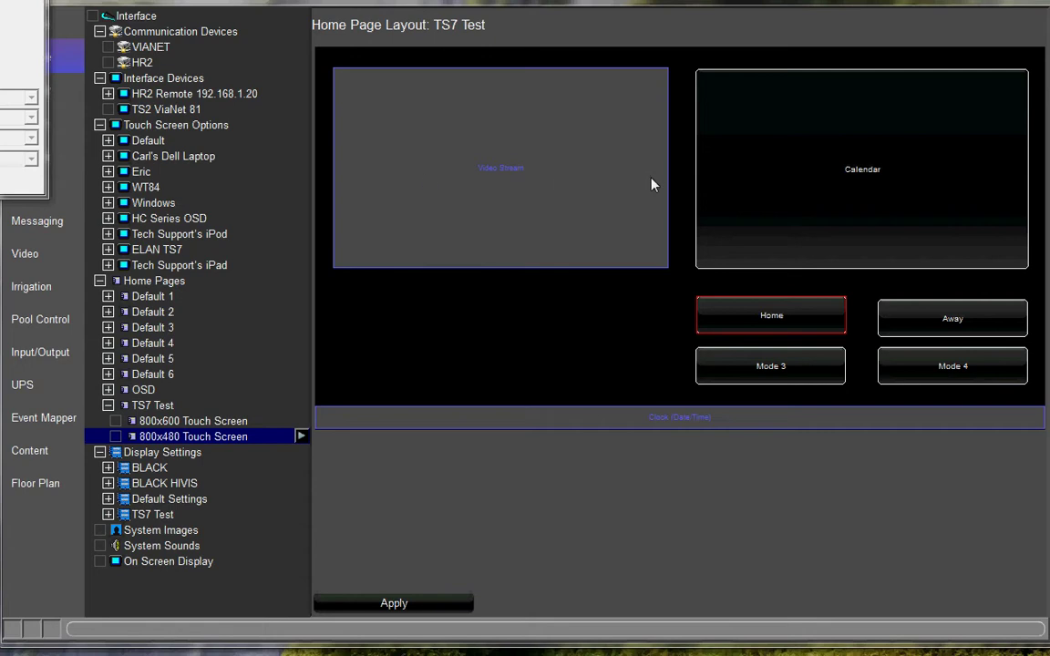
Make the Video Stream window slightly narrower and taller, shift it slightly toward the Calendar, and apply the layout.
left_click(534, 213)
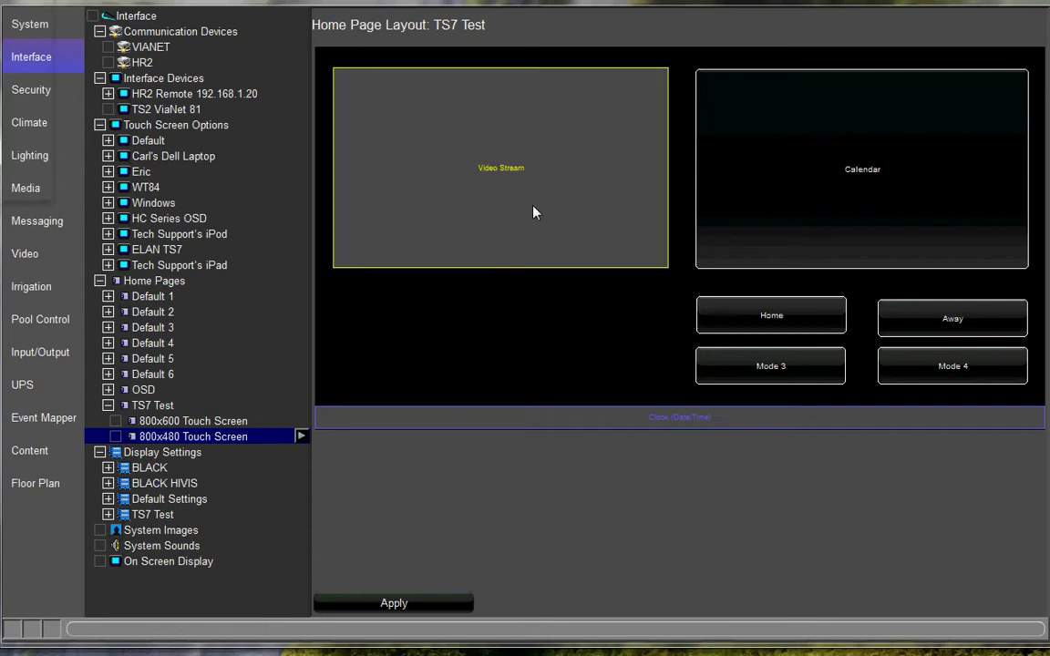
left_click(669, 208)
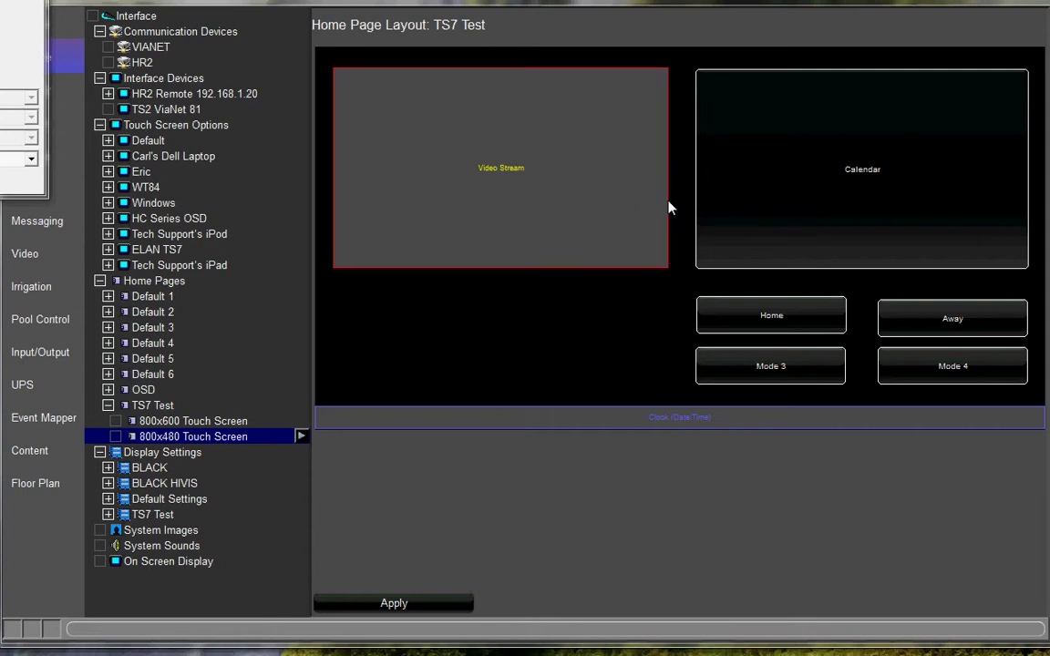
left_click_drag(669, 208, 663, 207)
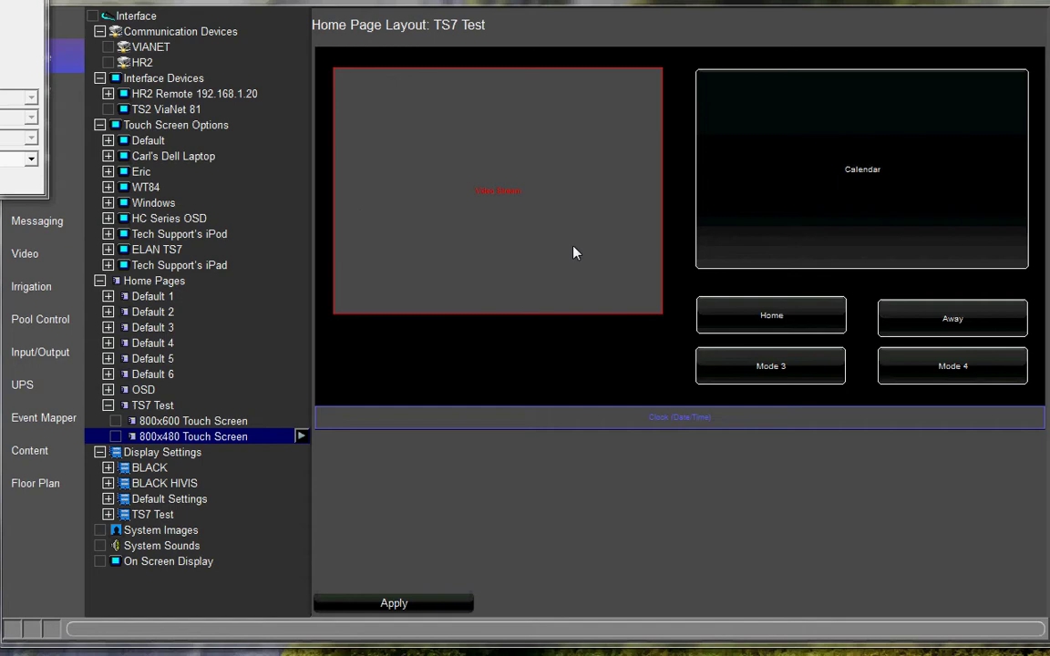
left_click_drag(542, 231, 551, 238)
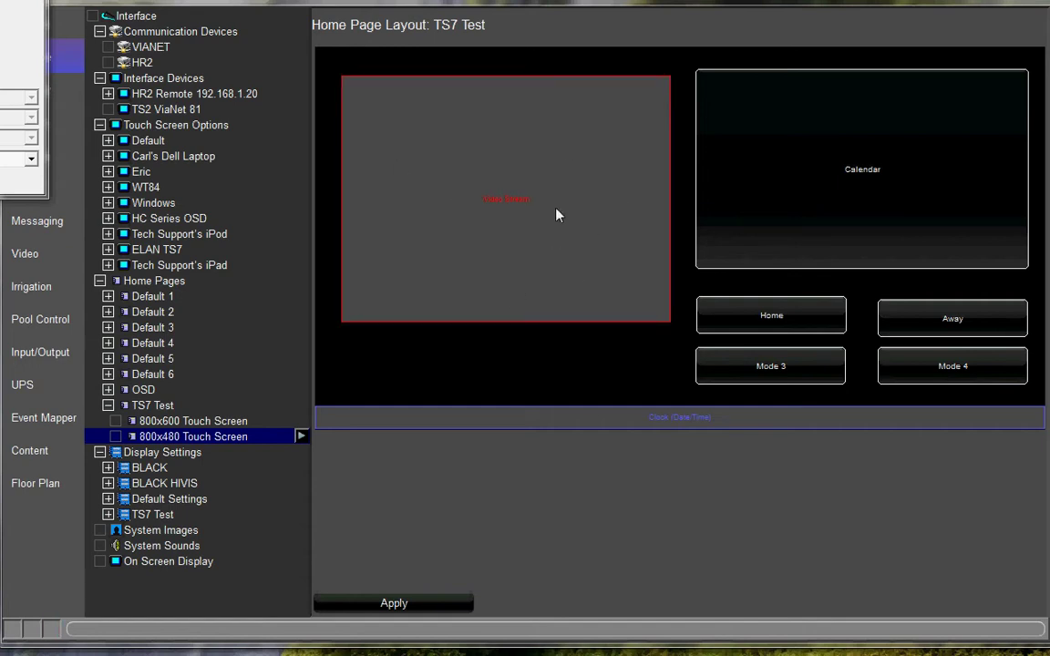
left_click(433, 605)
Check the 800x600 layout of TS7 Test, and overwrite the 800x480 layout with a copy of it.
left_click(218, 422)
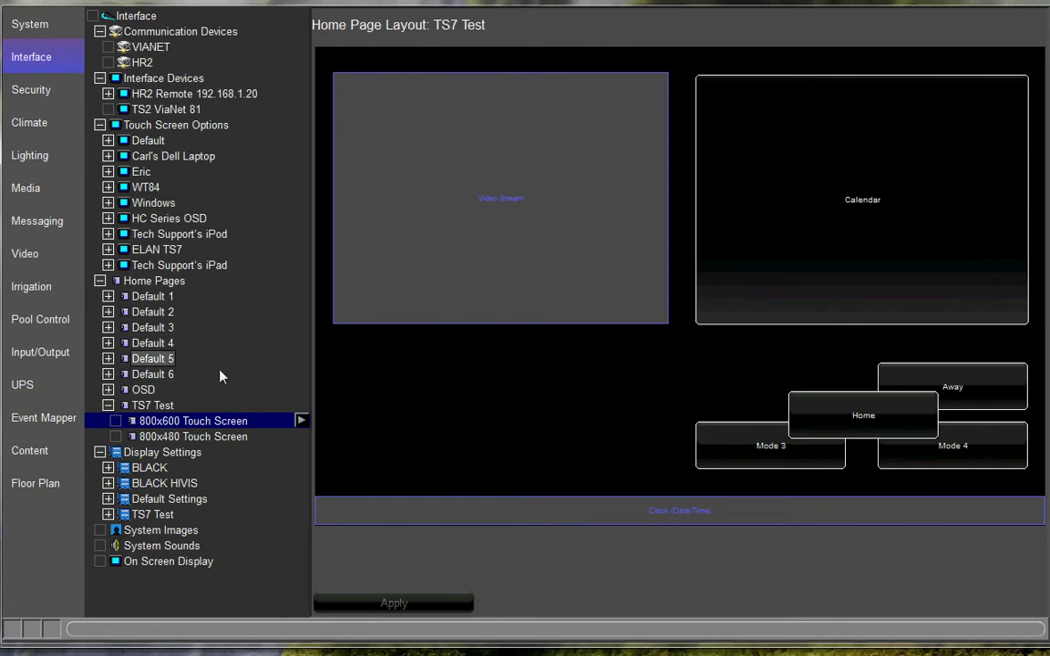
right_click(211, 423)
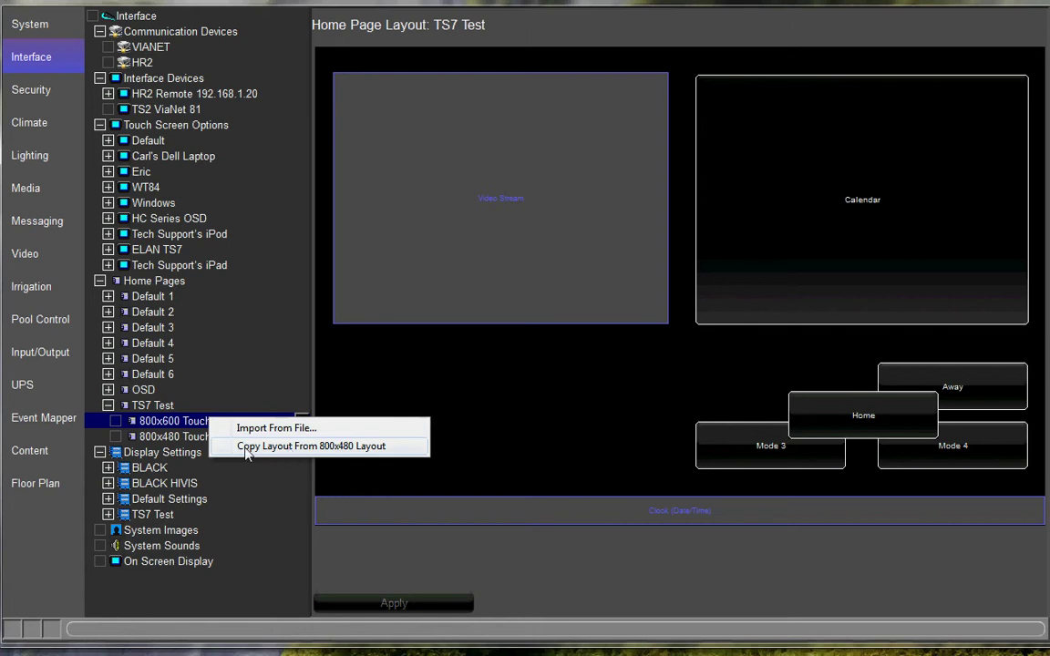
left_click(148, 439)
right_click(205, 438)
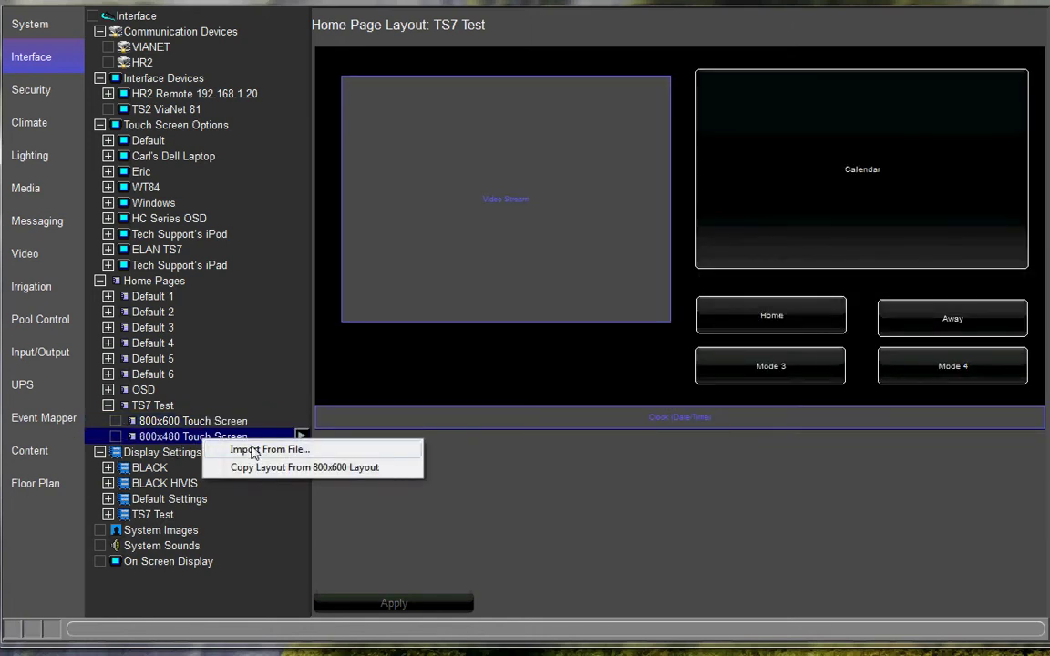
left_click(285, 468)
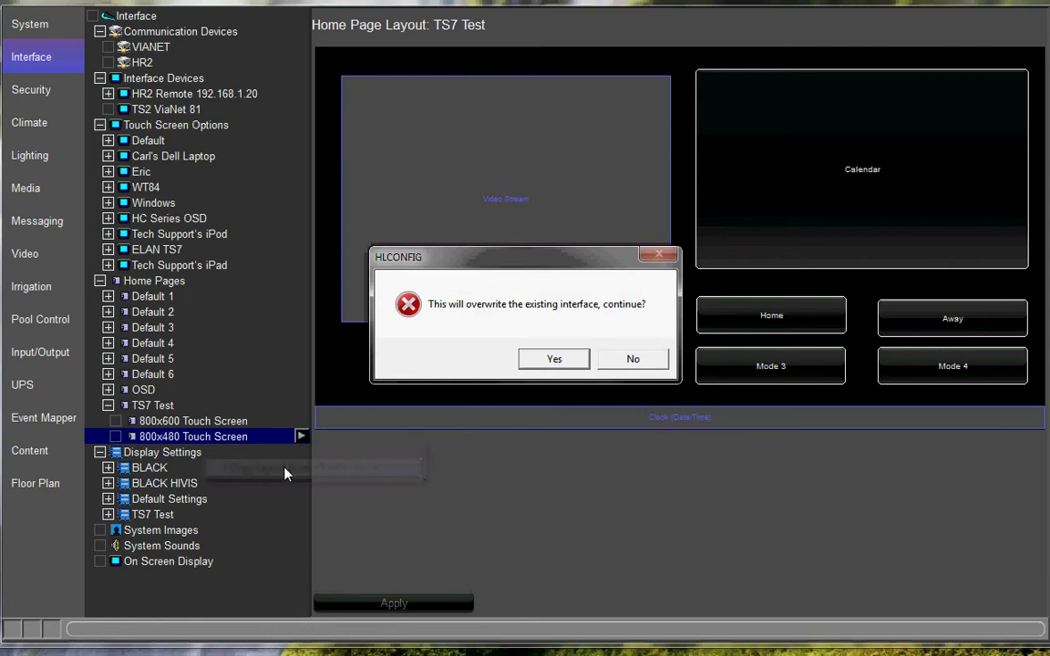
left_click(554, 360)
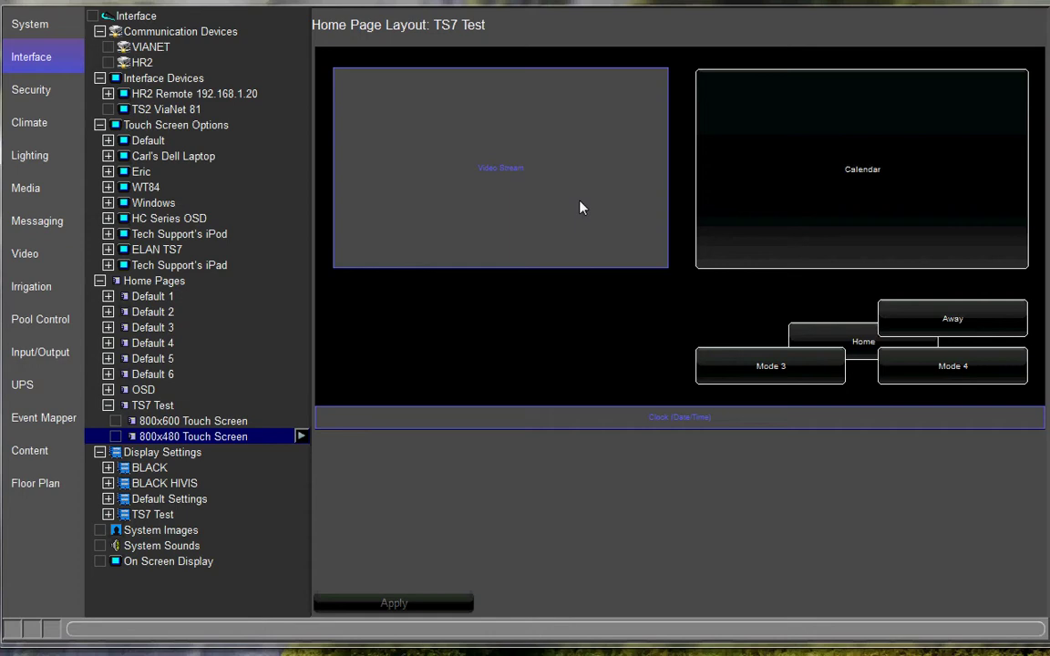
Make the Video Stream window on the 800x480 layout narrower and slightly taller, and apply the change.
left_click(485, 188)
left_click_drag(506, 269, 507, 285)
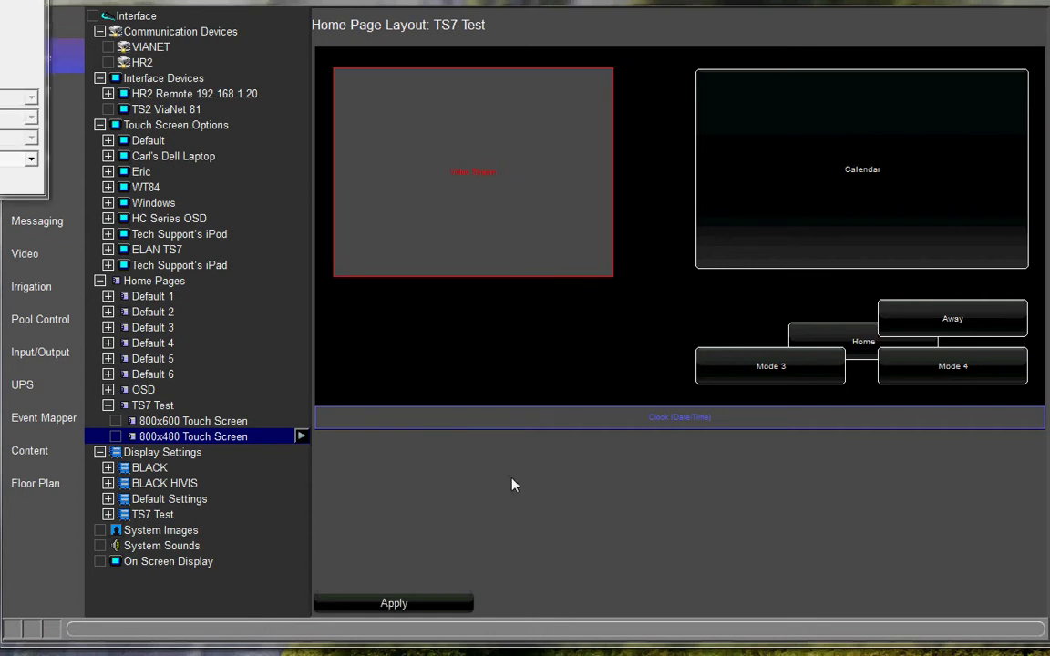
left_click(401, 603)
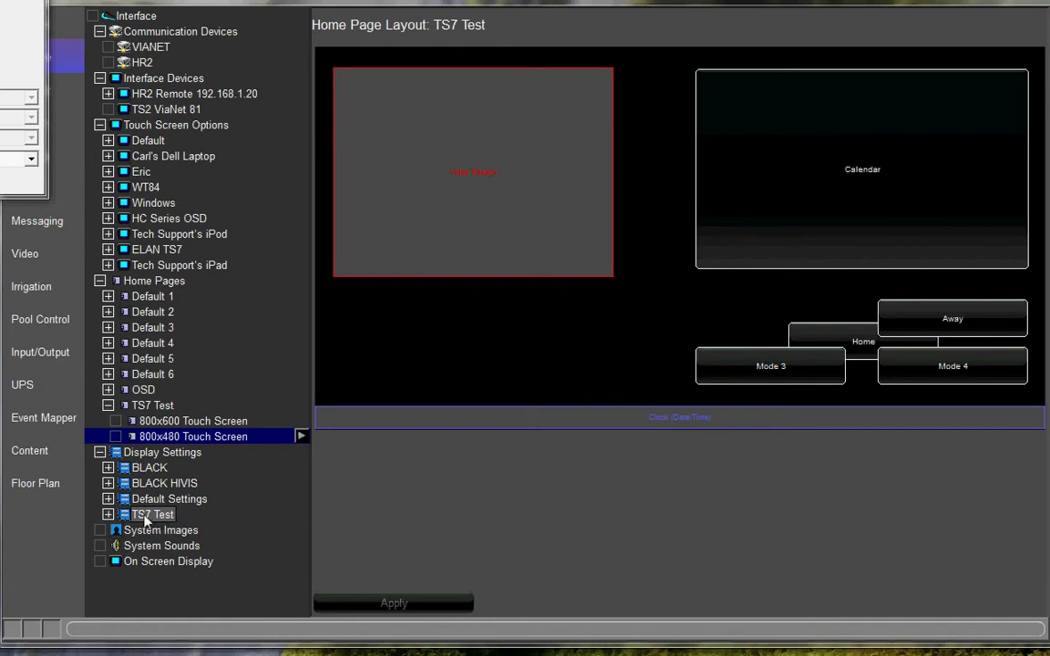
Examine the Large Formats display settings of TS7 Test, including fonts, sounds, colors and button styles.
left_click(107, 515)
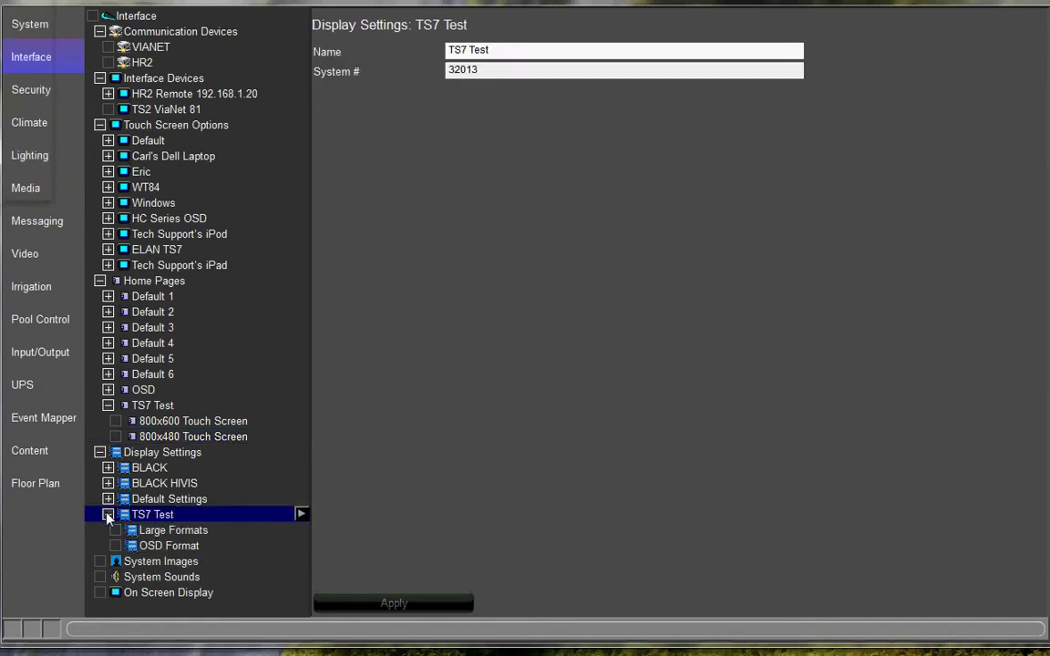
left_click(171, 531)
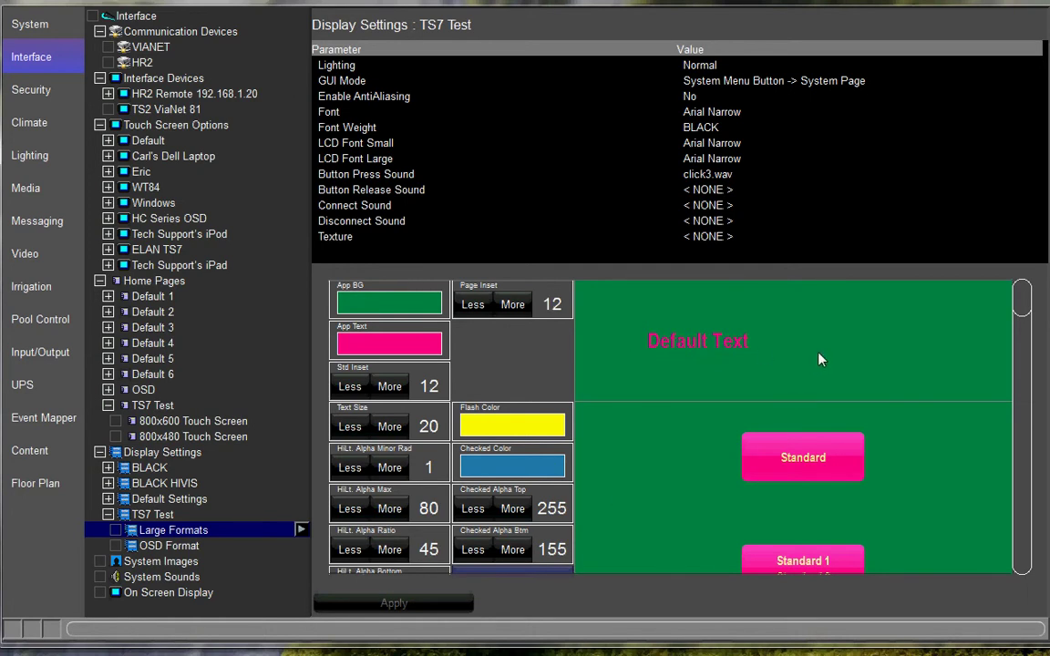
mouse_move(1021, 296)
left_mouse_down()
mouse_move(1021, 492)
mouse_move(1025, 290)
left_mouse_up()
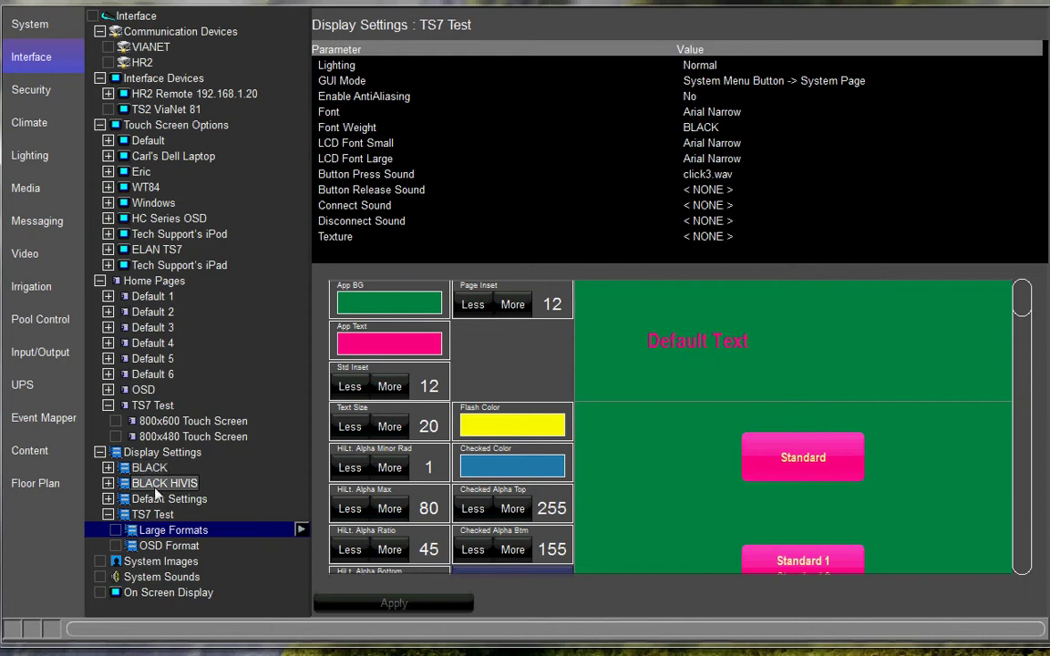
left_click(107, 514)
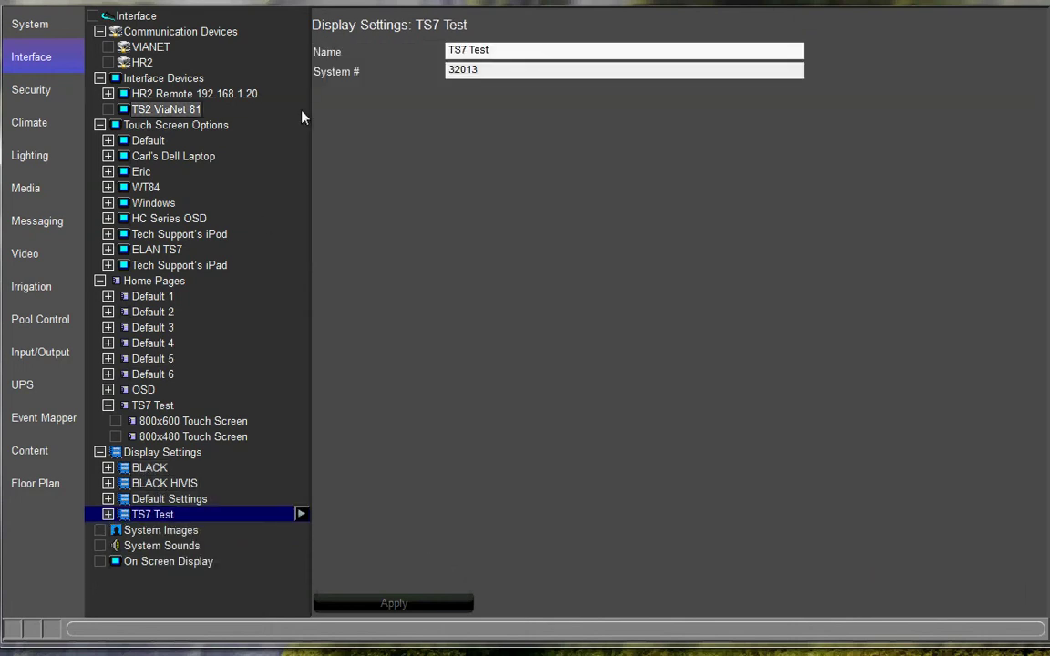
View the media settings of Source 12, direct tv2, under the ELAN System12 audio zone controller.
left_click(37, 212)
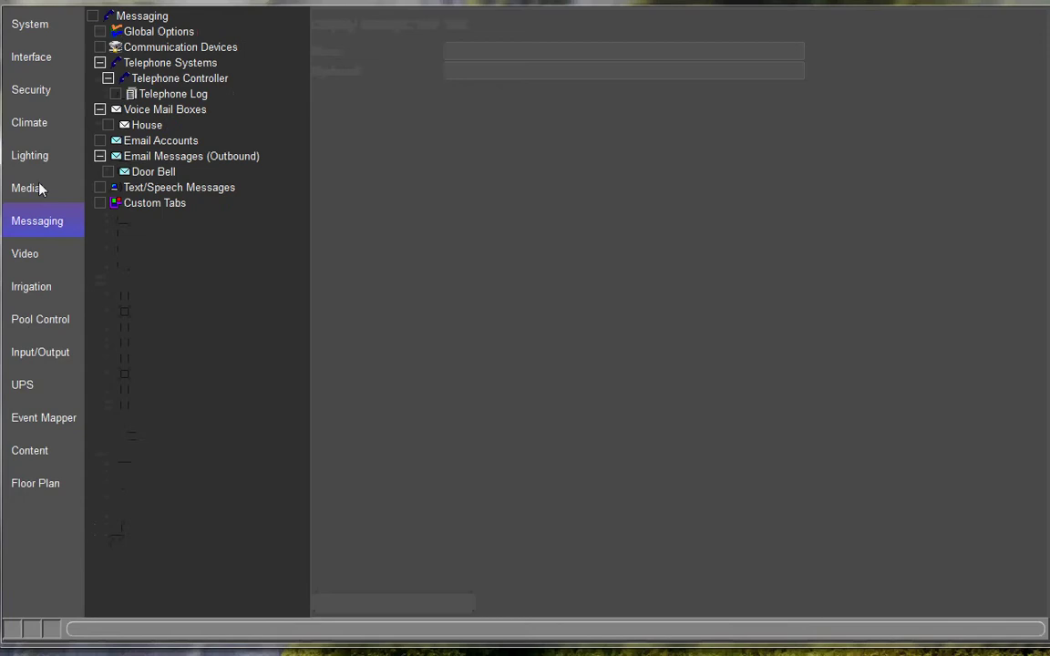
left_click(40, 187)
left_click_drag(298, 180, 307, 392)
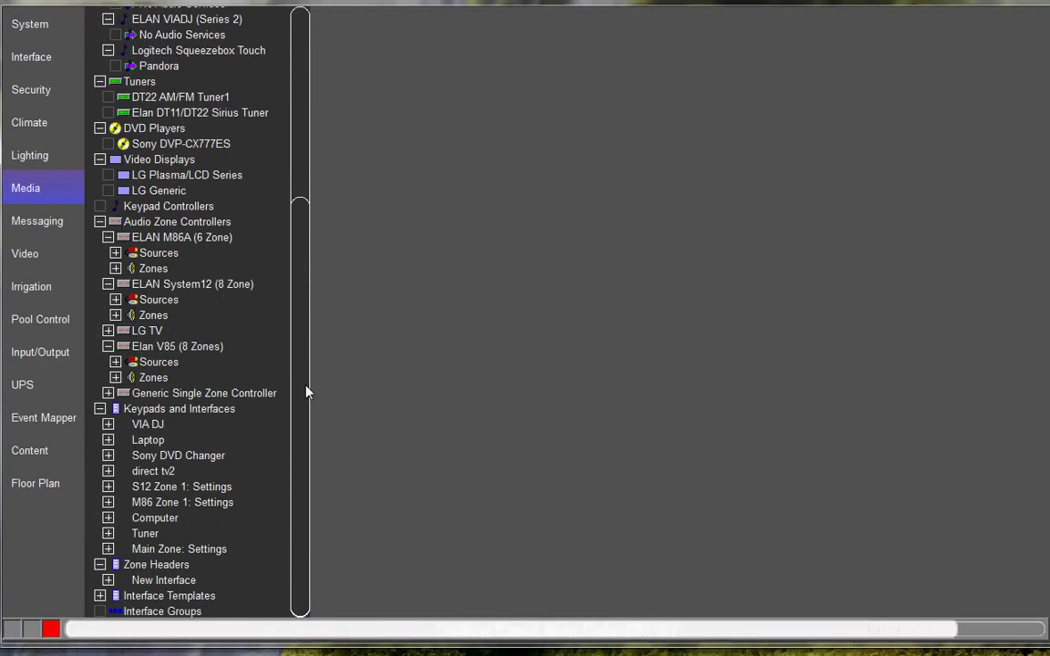
double_click(128, 304)
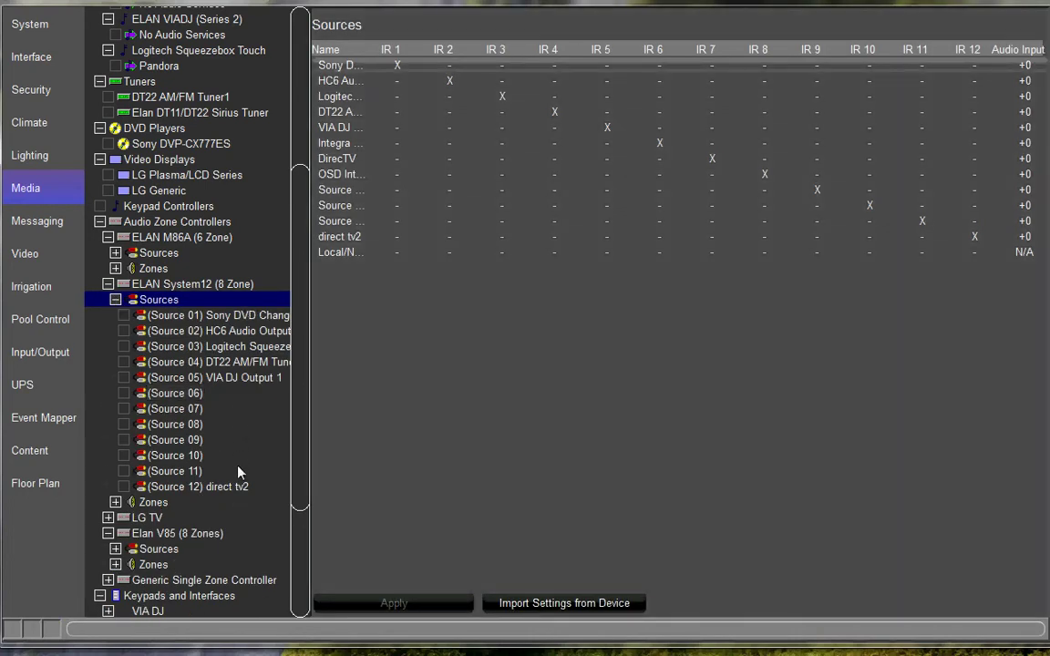
left_click(238, 489)
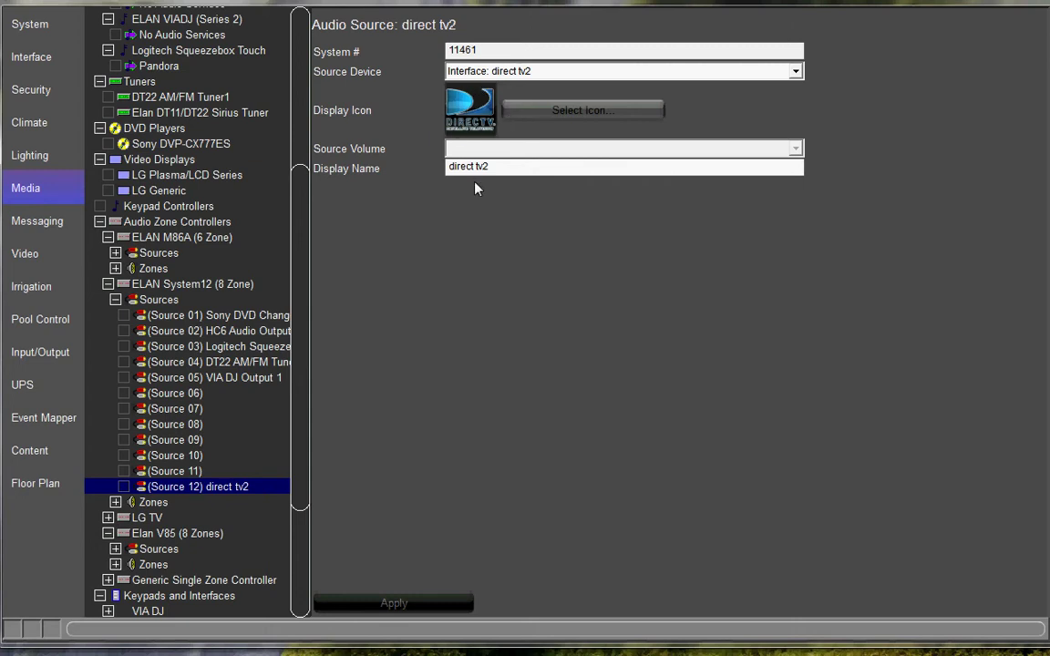
Compare the VIA DJ Output 1 source with direct tv2, and browse the media icons available for direct tv2 without changing its icon.
left_click(214, 378)
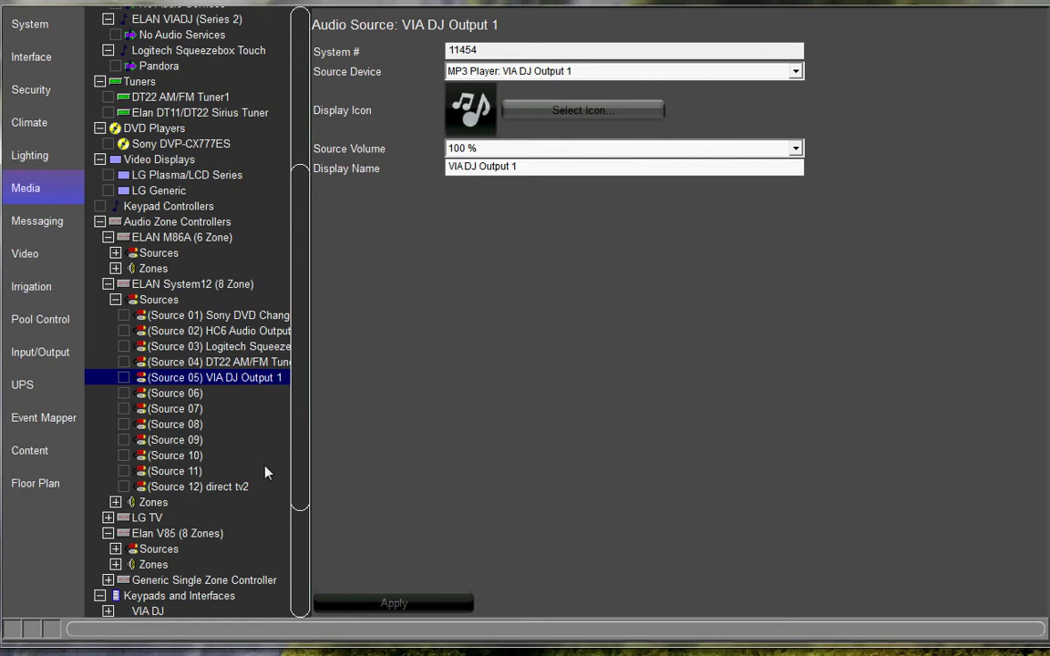
left_click(244, 487)
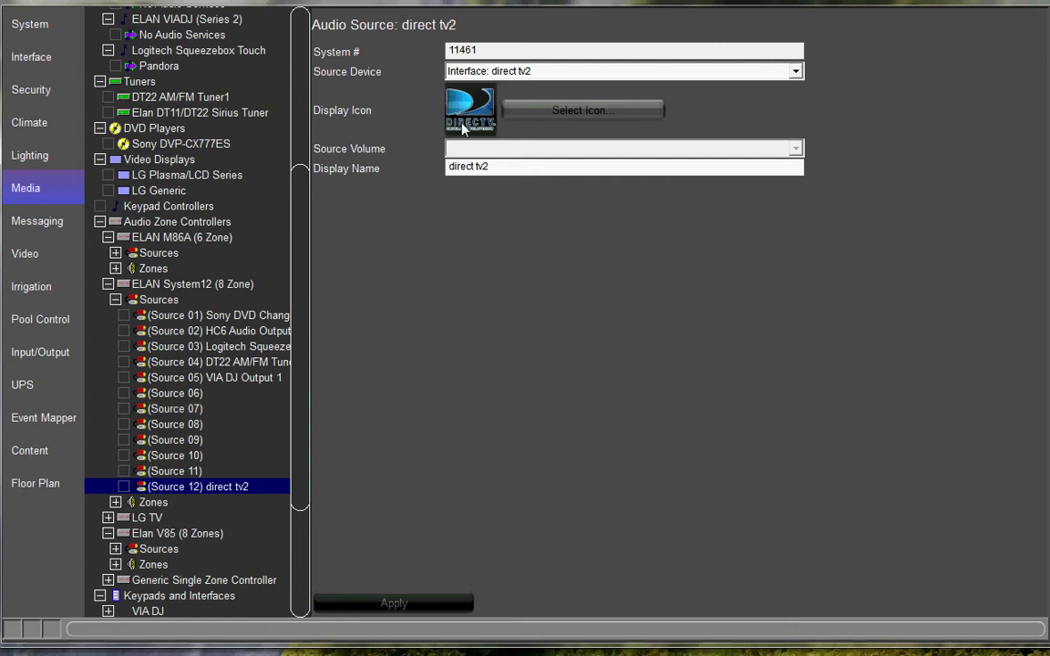
left_click(516, 106)
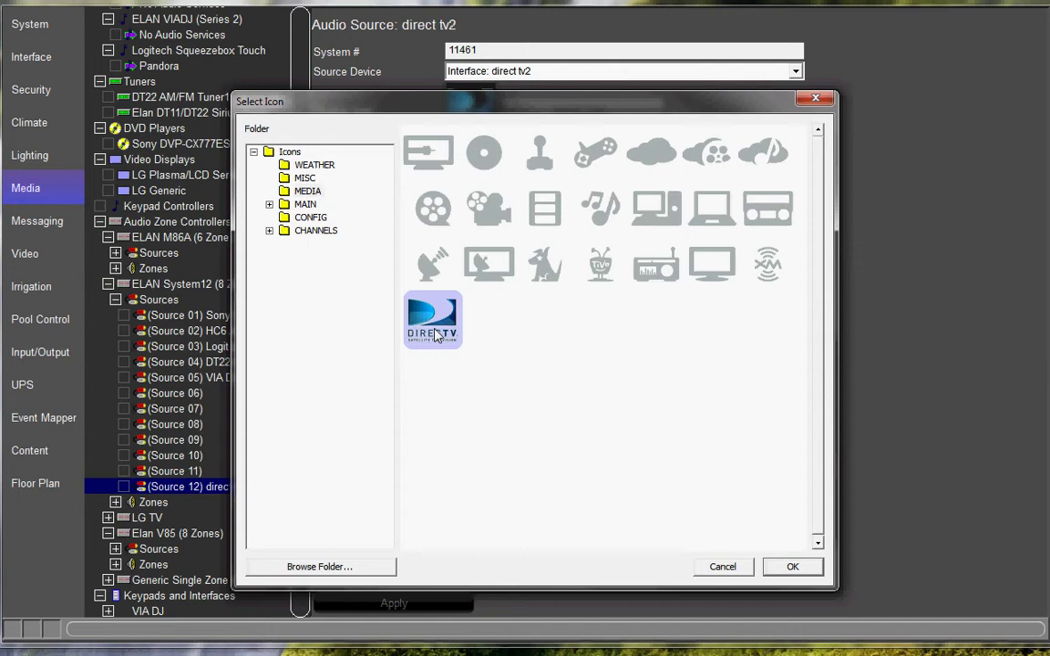
left_click(725, 568)
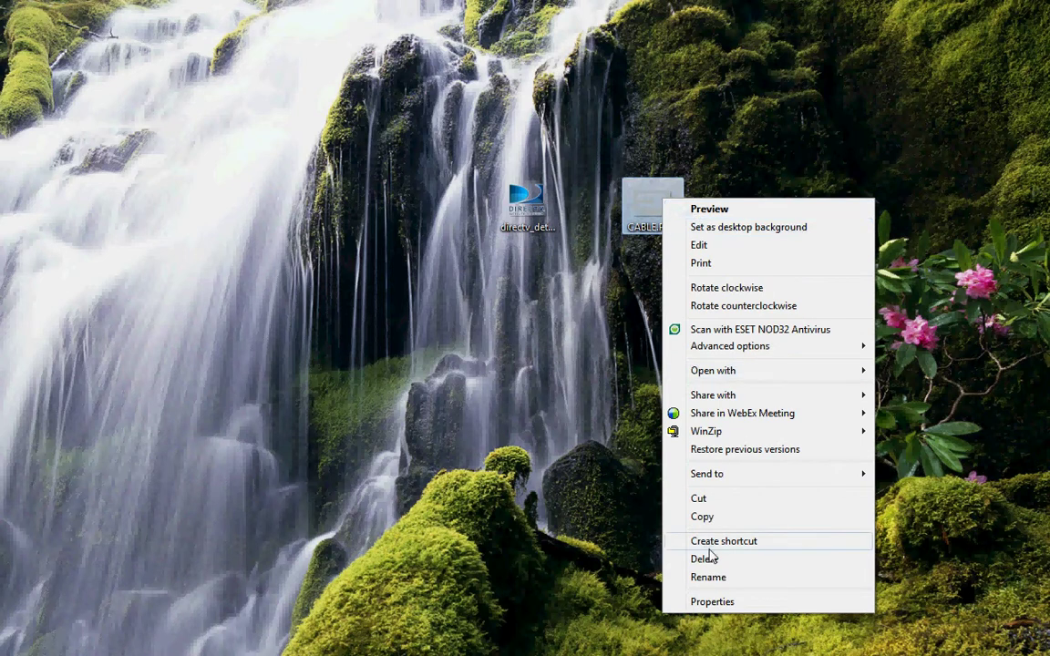
Check the image dimensions of CABLE.PNG and directv_detail.png in their file properties on the Windows desktop.
left_click(723, 596)
left_click_drag(814, 213, 662, 158)
left_click(630, 179)
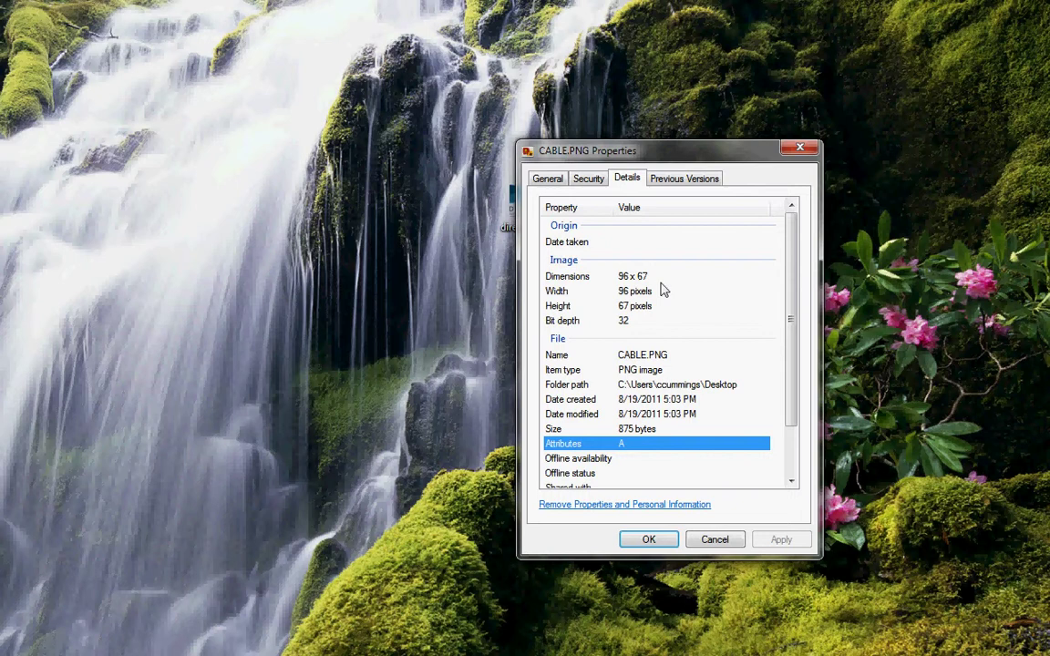
left_click(721, 541)
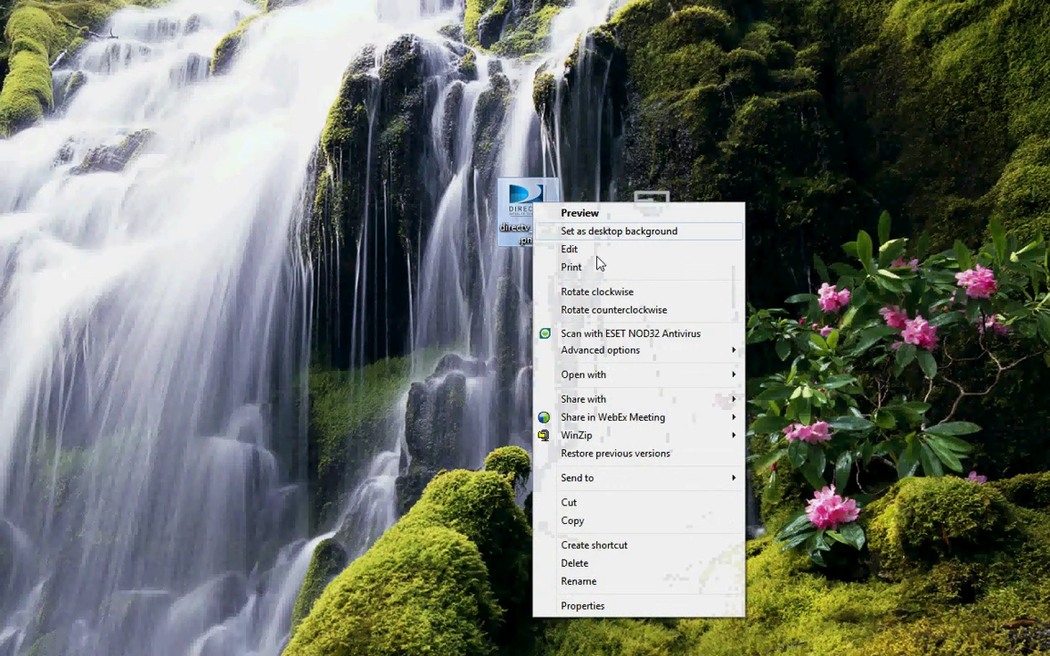
left_click(638, 605)
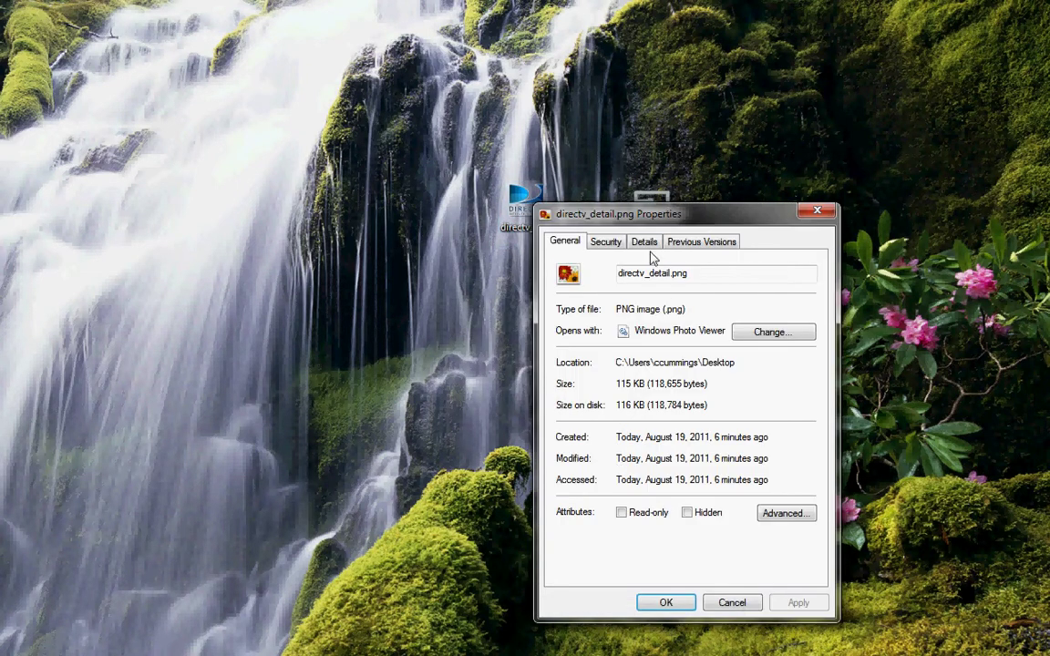
left_click(647, 243)
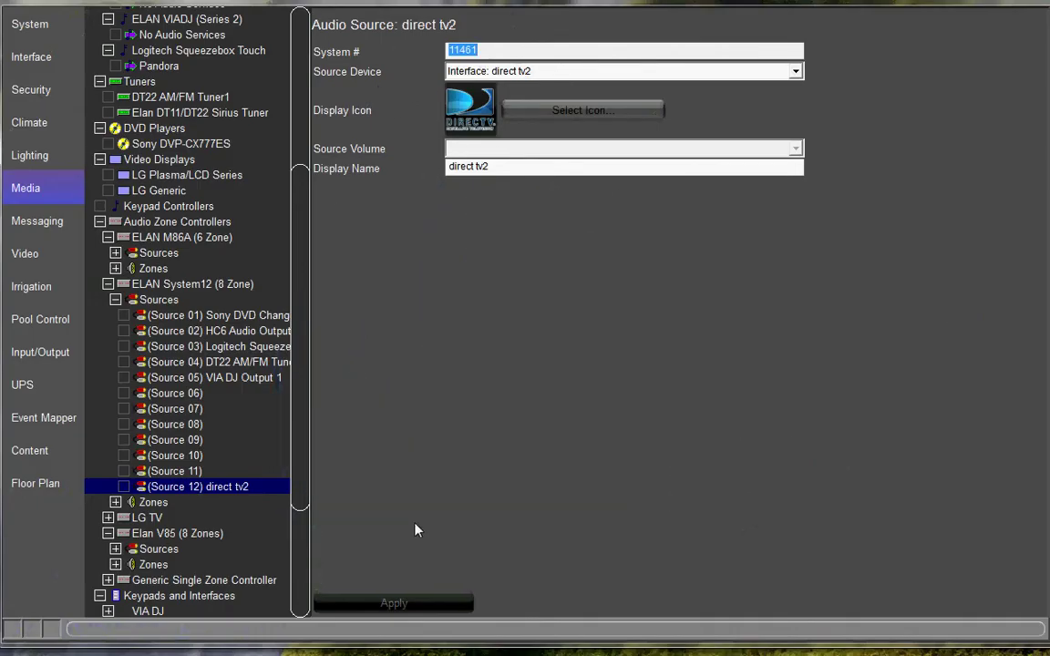
Open the Video page of the 800 x 480 touchscreen layout for the direct tv2 interface.
left_click_drag(301, 384, 300, 490)
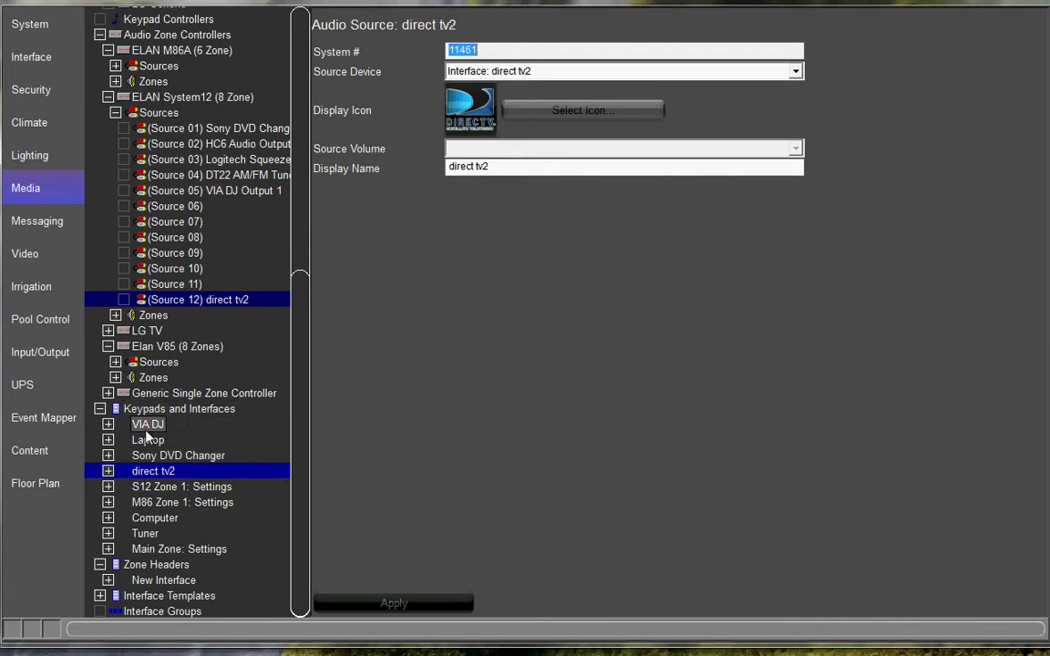
left_click(109, 471)
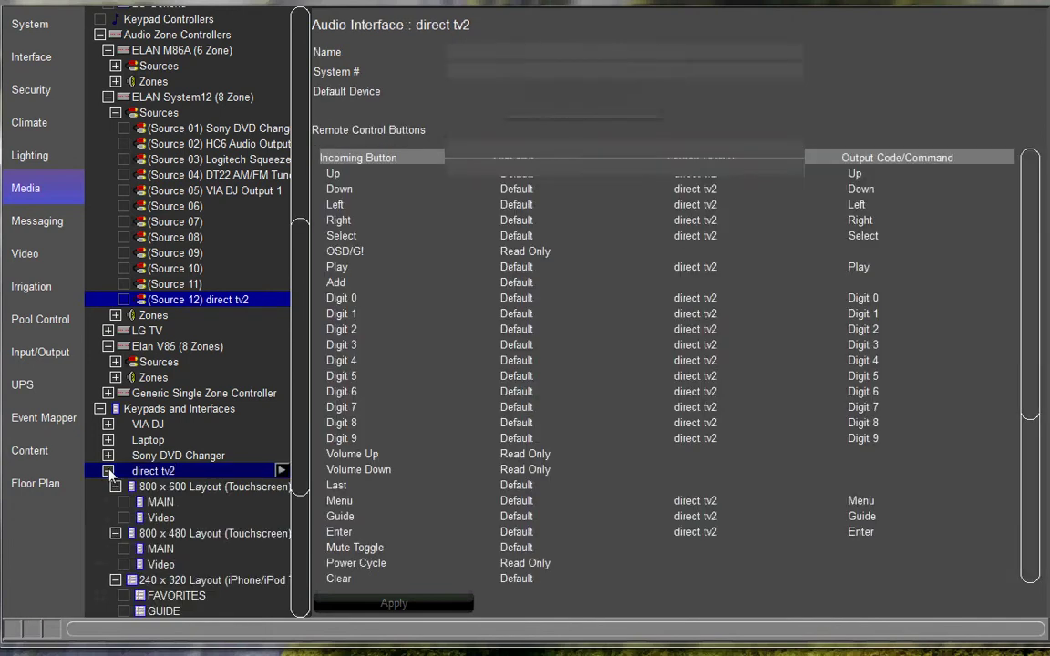
scroll(296, 507, "down", 2)
scroll(297, 507, "down", 2)
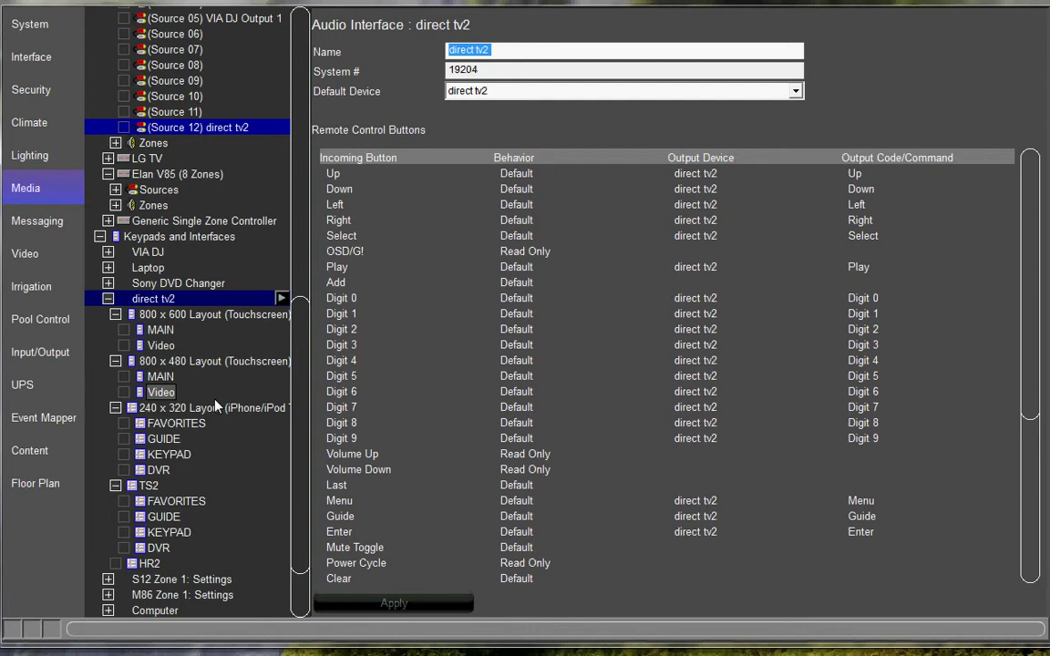
left_click(145, 391)
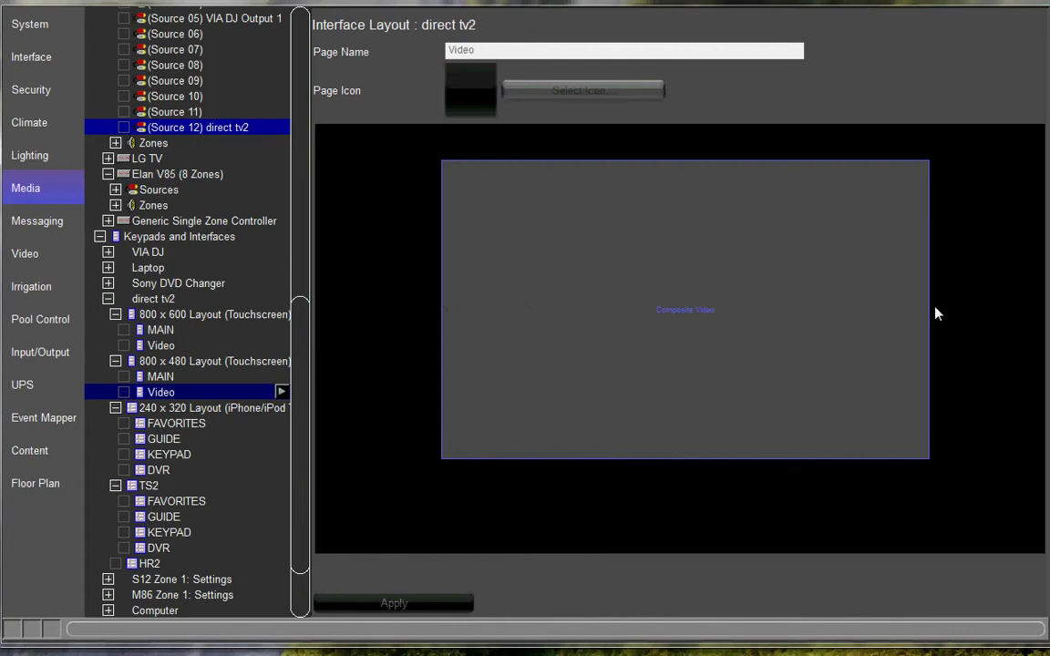
Compare the Video page of direct tv2's 800 x 600 layout with the 800 x 480 one, and check the 800 x 480 layout's copy options.
left_click(169, 345)
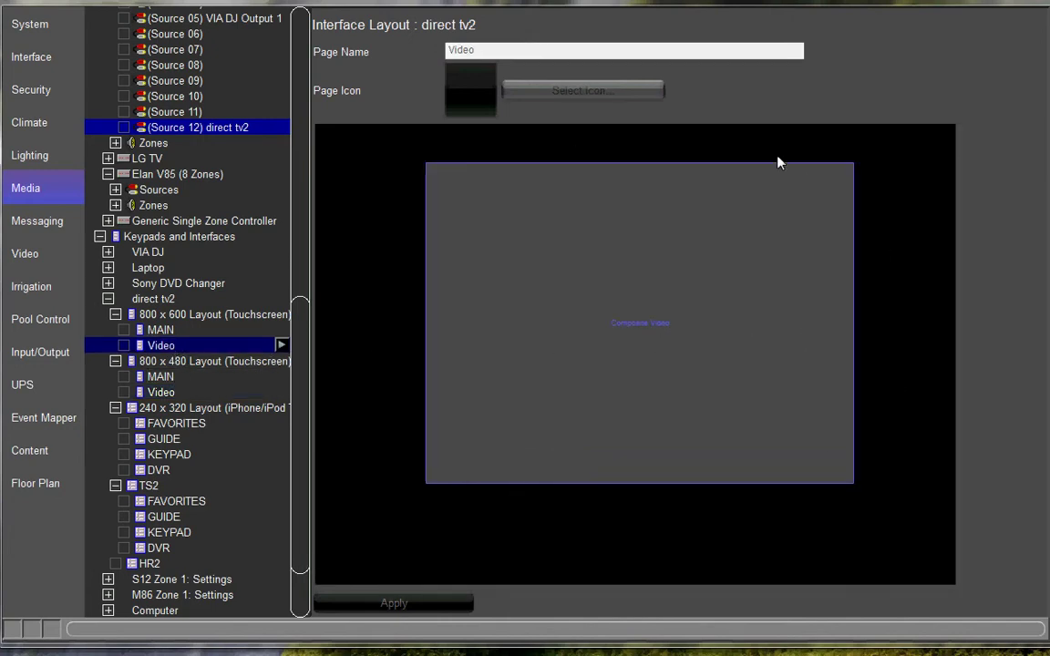
left_click(183, 361)
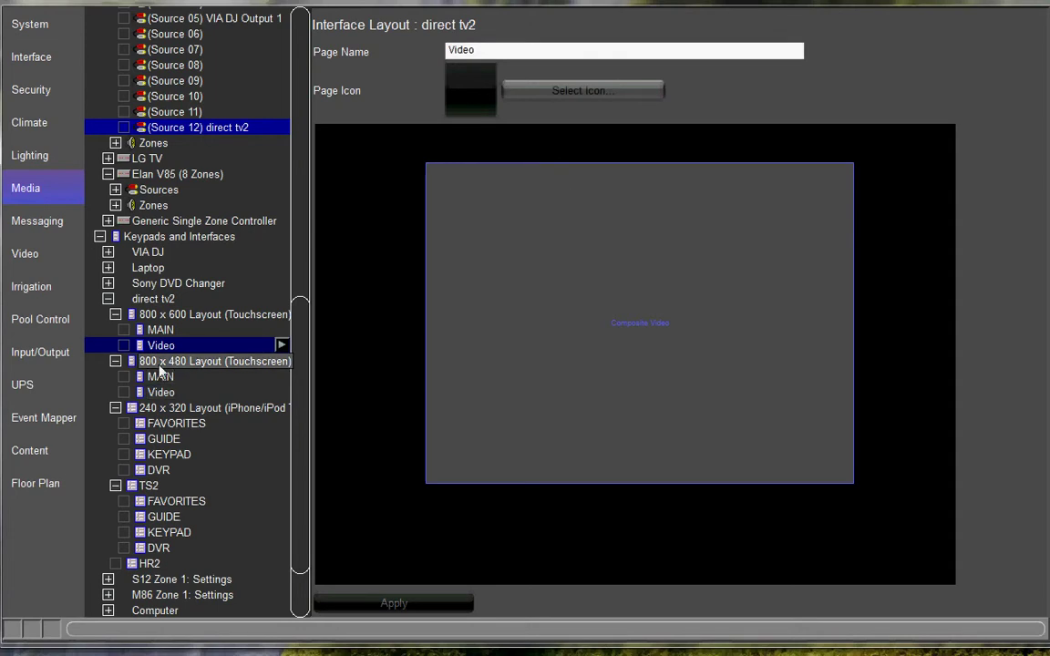
right_click(184, 362)
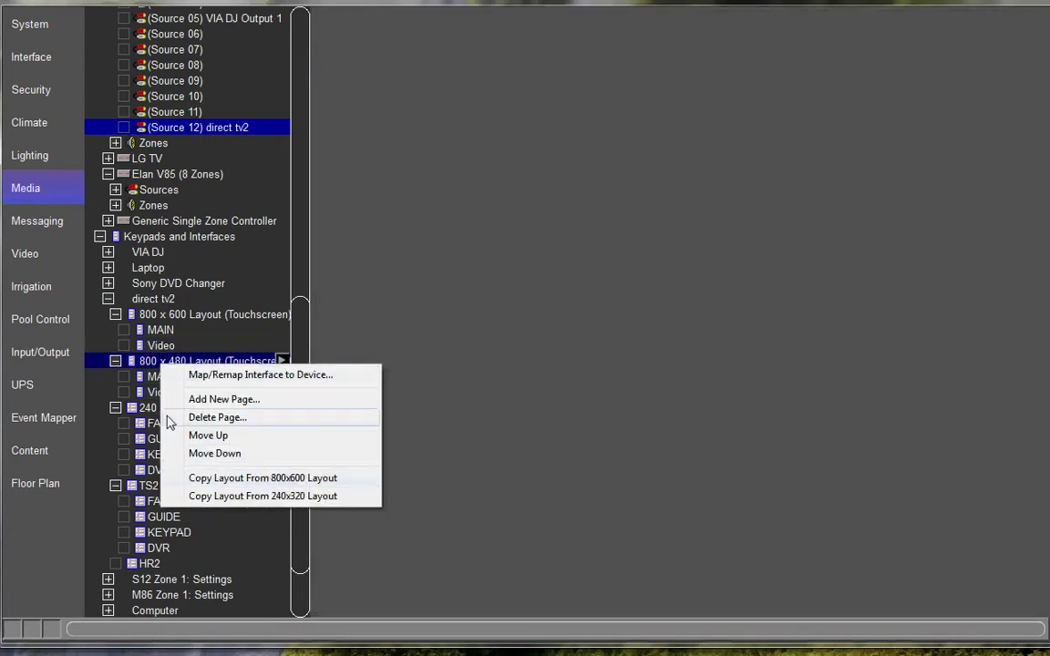
left_click(137, 392)
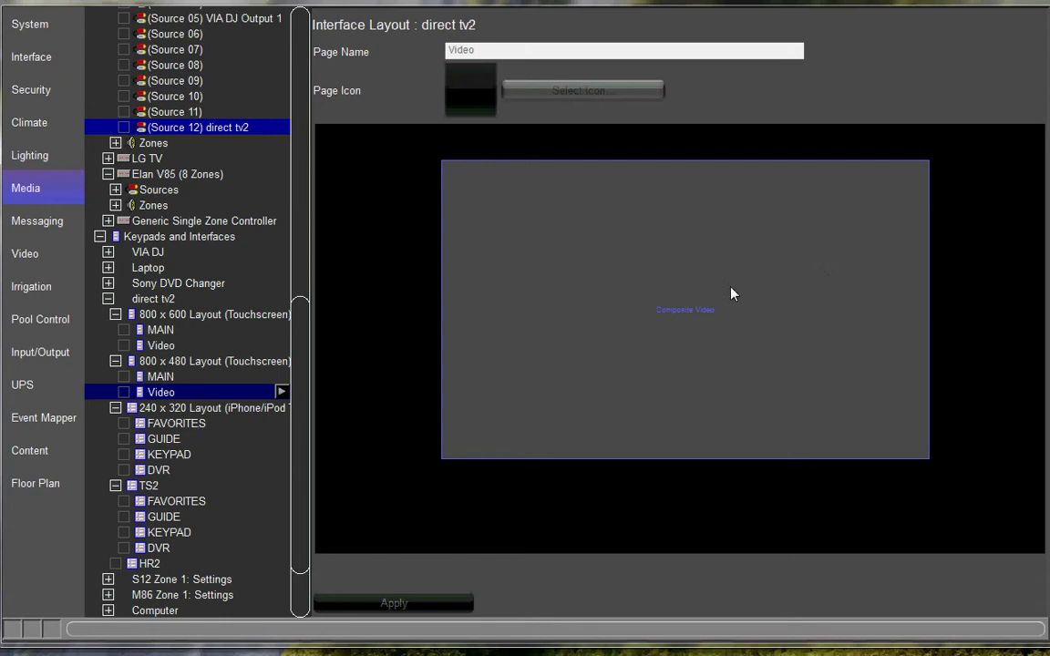
Resize the Composite Video window on direct tv2's 800 x 480 Video page to a narrower, taller shape and apply the change.
left_click(774, 295)
left_click_drag(930, 314, 899, 321)
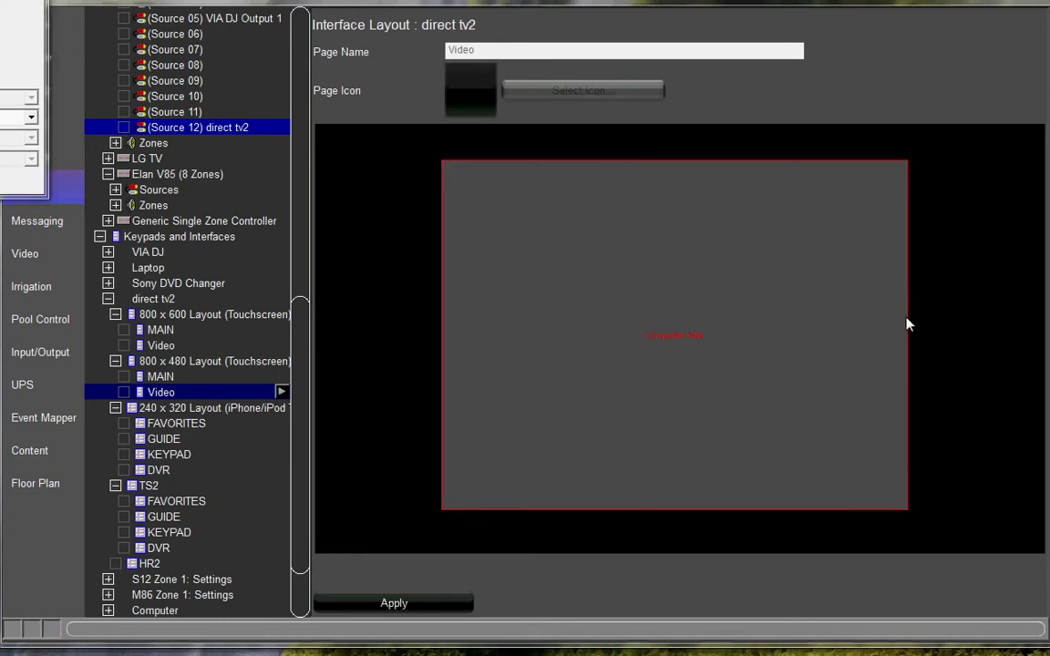
left_click(391, 602)
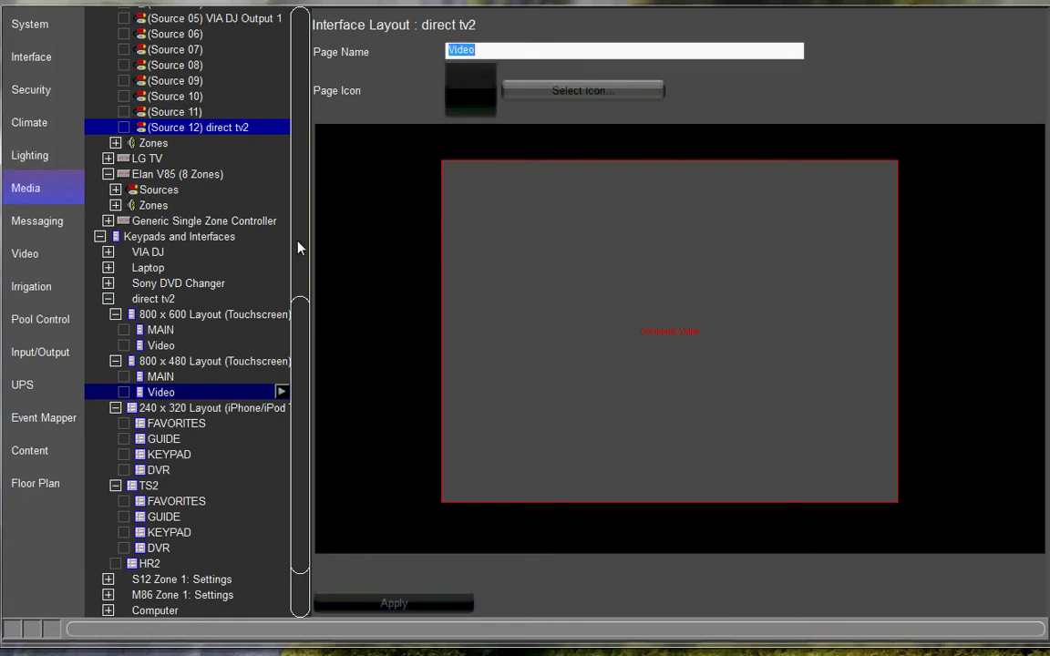
Open the 800 x 480 touchscreen layout of the Door Station custom tab in the video system.
scroll(309, 349, "down", 2)
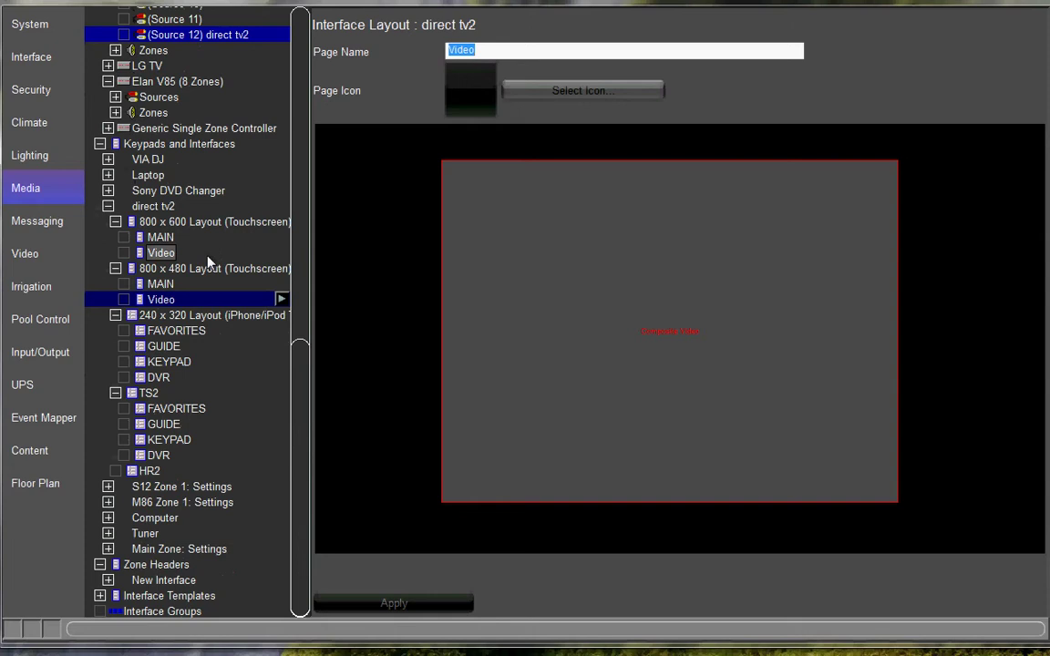
left_click(26, 253)
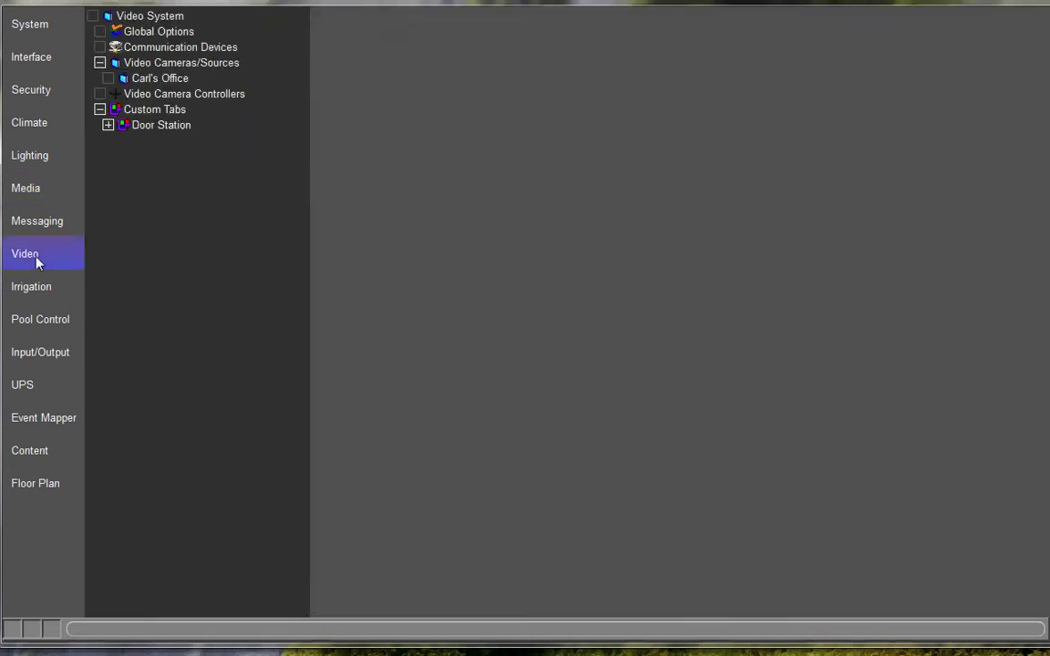
left_click(108, 127)
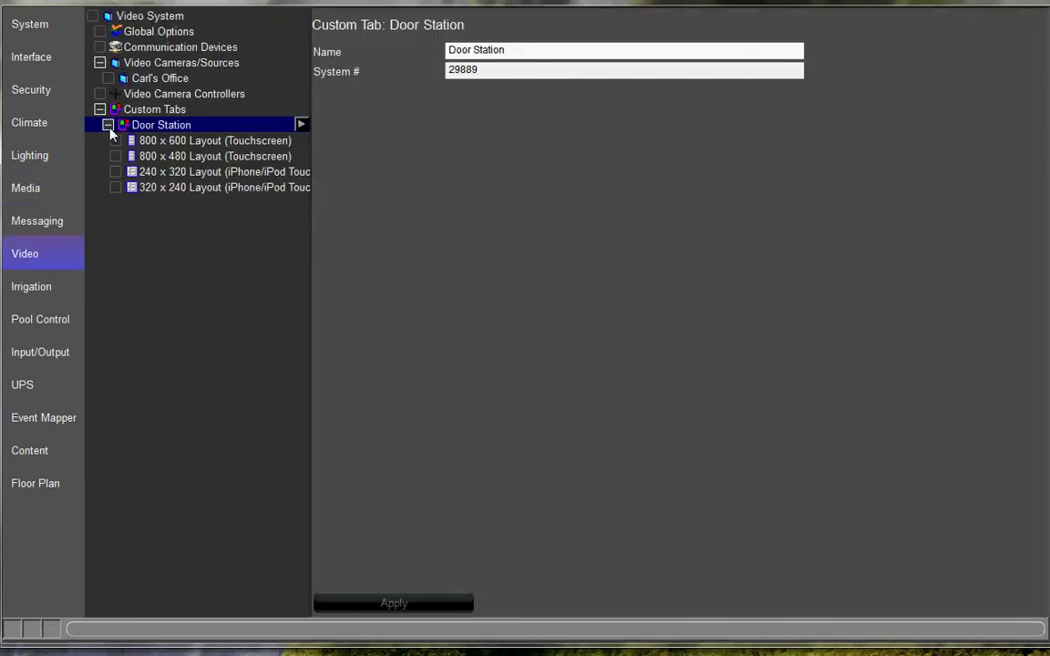
left_click(216, 157)
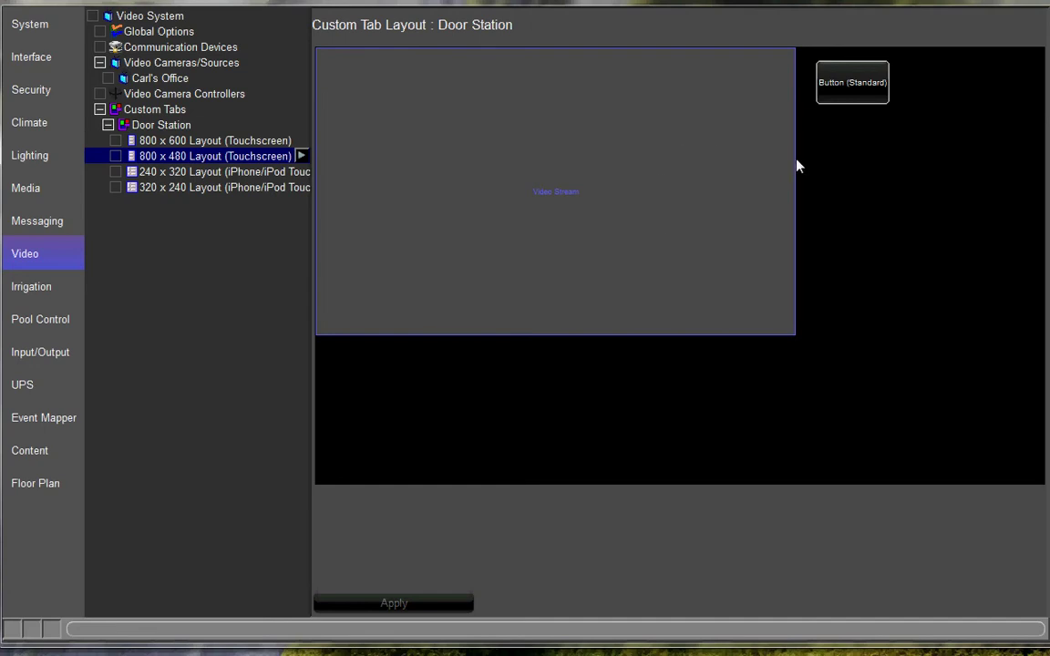
Resize the Door Station's Video Stream window to a narrower, taller shape, apply it, and move the window toward the middle of the layout.
left_click(768, 173)
left_click_drag(796, 174, 754, 176)
left_click(407, 606)
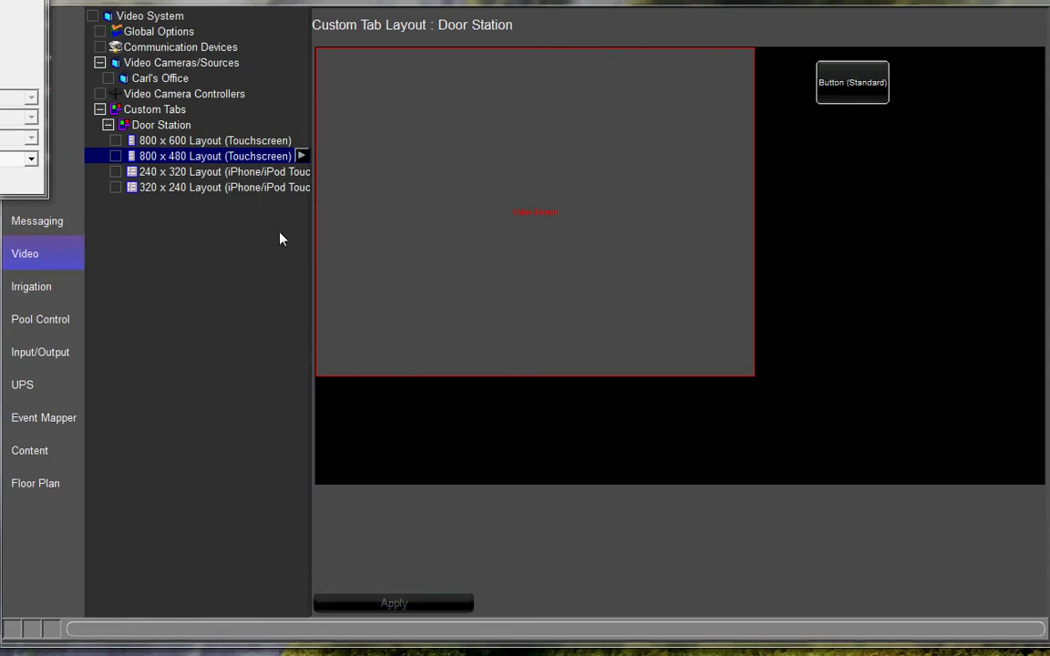
left_click_drag(529, 188, 558, 241)
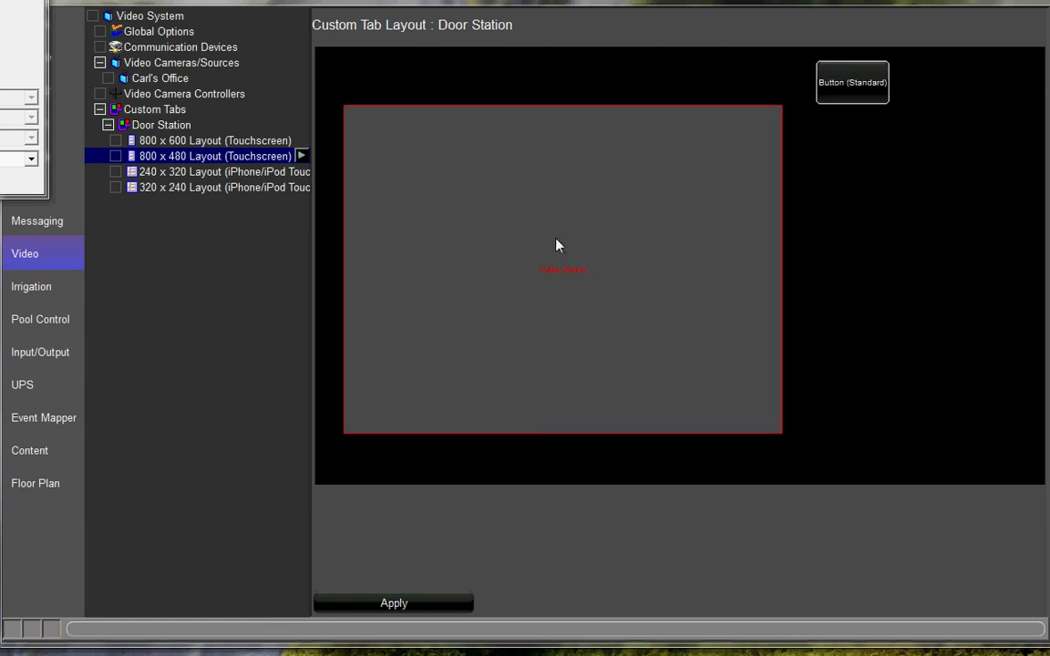